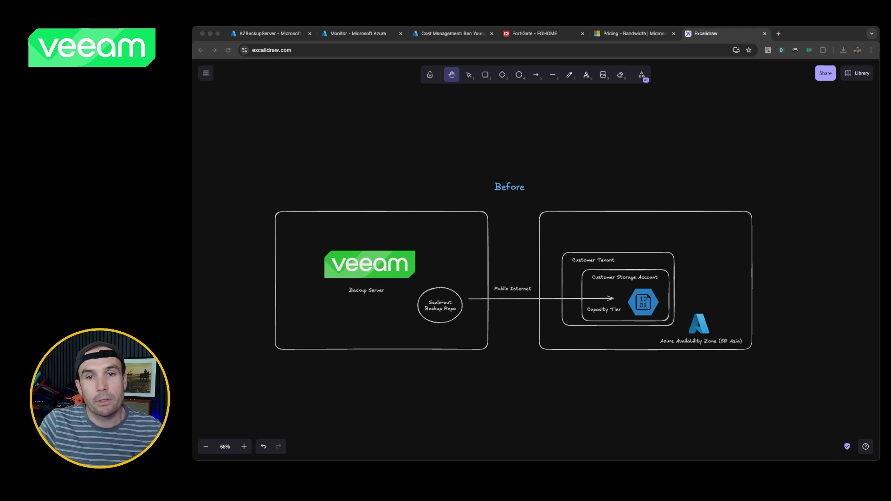
Step: Move from the "Before" diagram to the "During" architecture diagram to examine the IPSEC tunnel and gateway server path
{"action": "scroll", "coordinate": [577, 260], "scroll_direction": "down", "scroll_amount": 10}
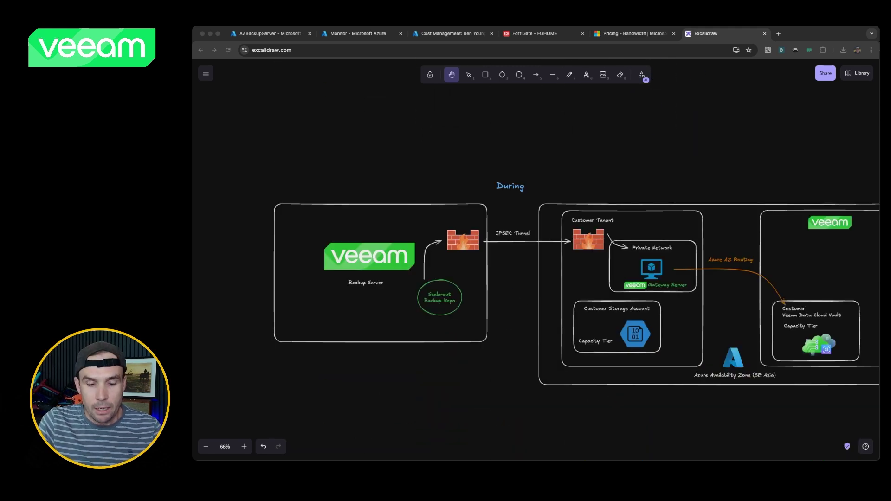
{"action": "scroll", "coordinate": [576, 277], "scroll_direction": "down", "scroll_amount": 1}
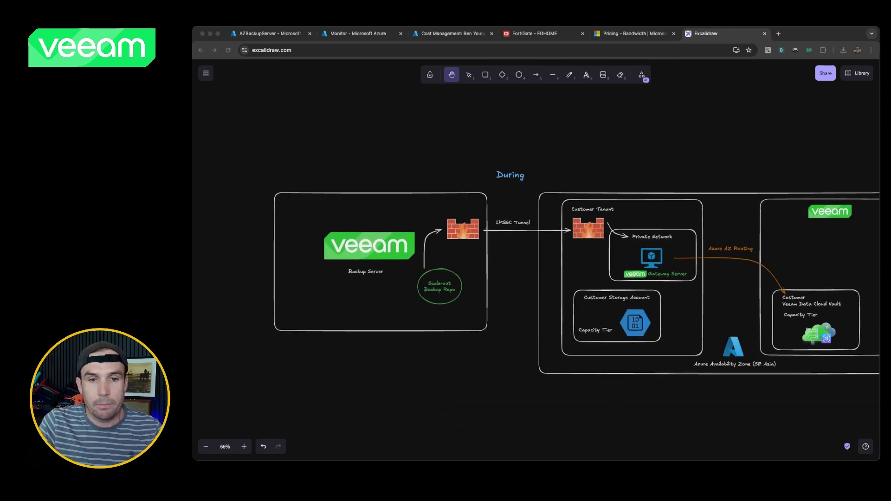
Step: Switch to the Veeam Backup and Replication console and check azure-chclabsobr1 and the managed Microsoft Windows servers, including 10.10.0.4
{"action": "key", "text": "super+Tab"}
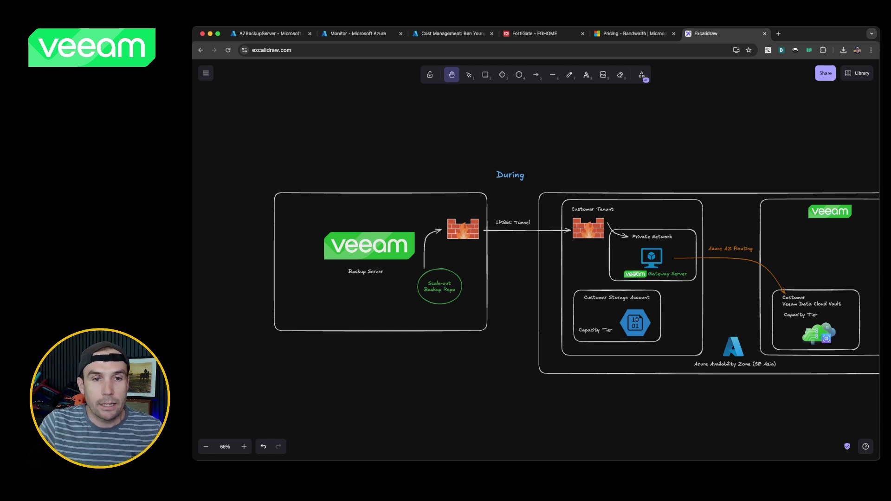
{"action": "key", "text": "super+Tab"}
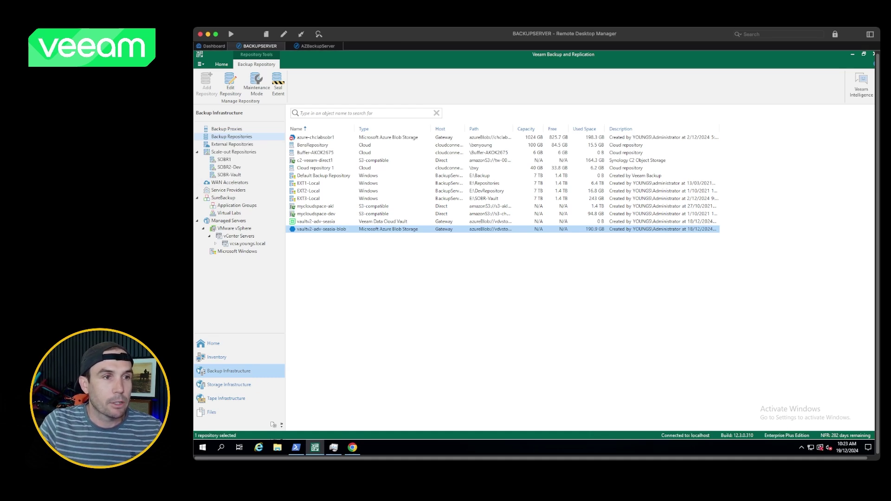
{"action": "left_click", "coordinate": [316, 138]}
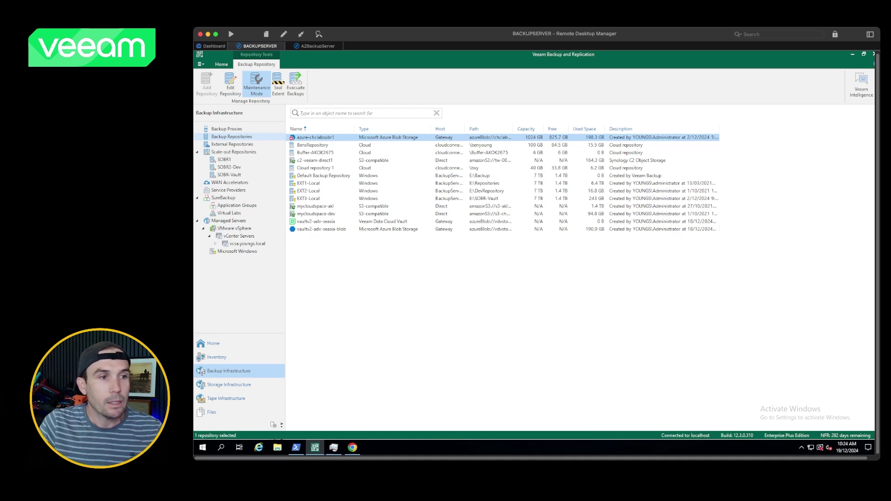
{"action": "left_click", "coordinate": [237, 251]}
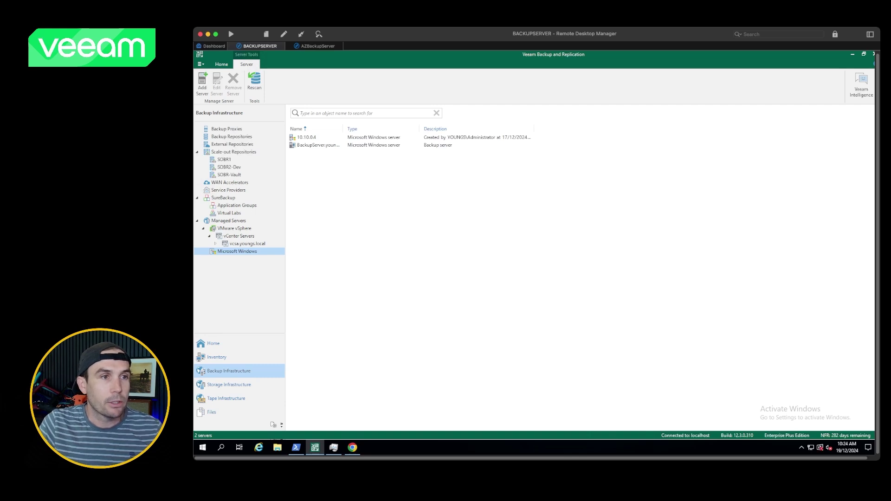
{"action": "left_click", "coordinate": [318, 146]}
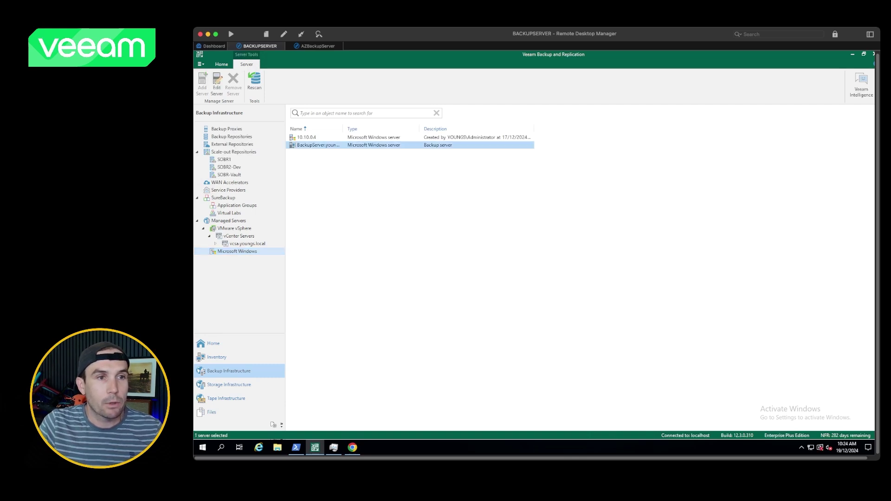
{"action": "left_click", "coordinate": [307, 137]}
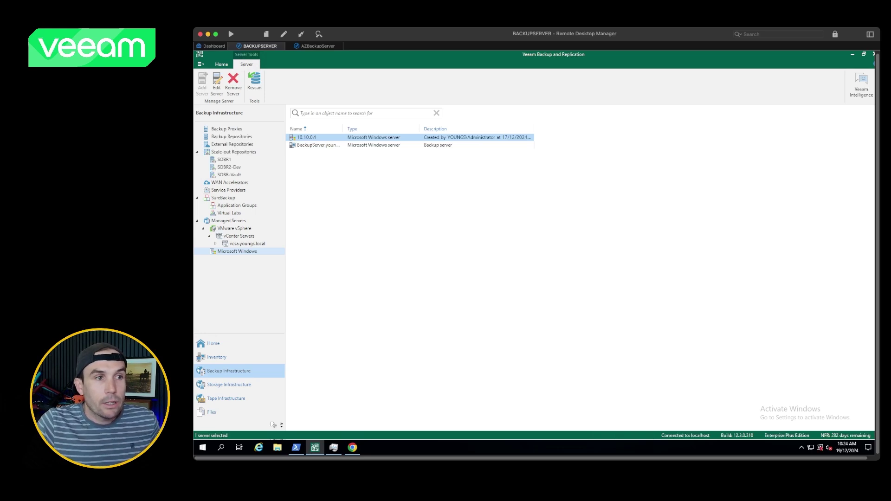
Step: Check the gateway server selection in the connection mode of the vaultv2-adv-seasia-blob repository, and exit its properties without saving
{"action": "left_click", "coordinate": [232, 137]}
{"action": "right_click", "coordinate": [314, 230]}
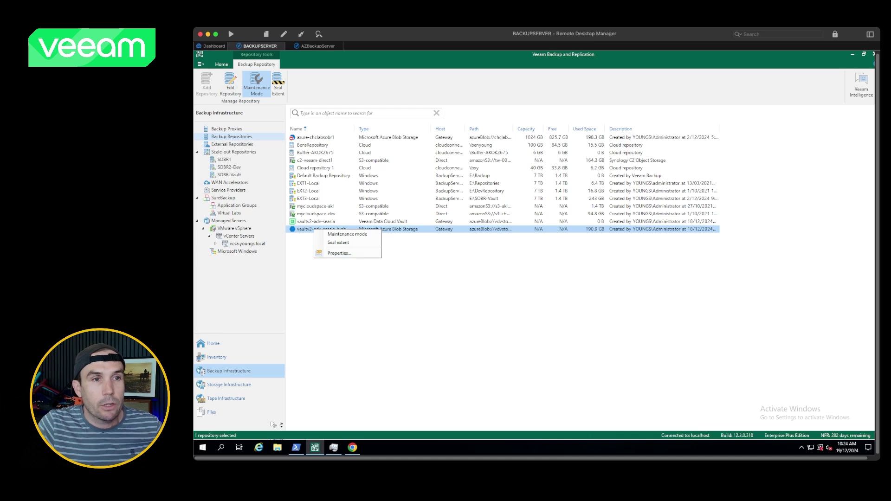
{"action": "left_click", "coordinate": [339, 253]}
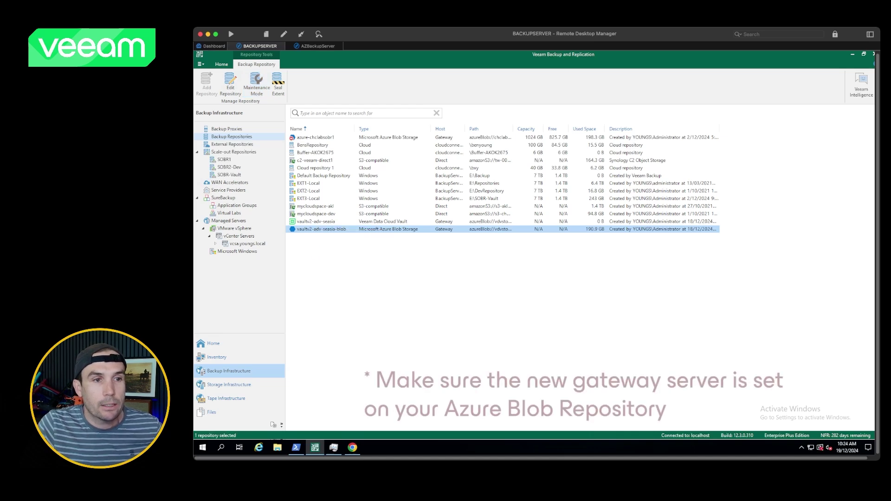
{"action": "left_click", "coordinate": [601, 339]}
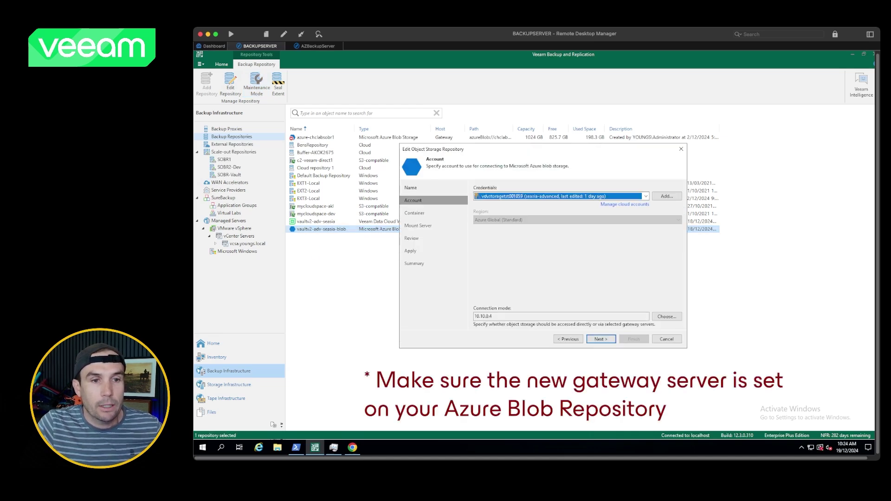
{"action": "left_click", "coordinate": [666, 316]}
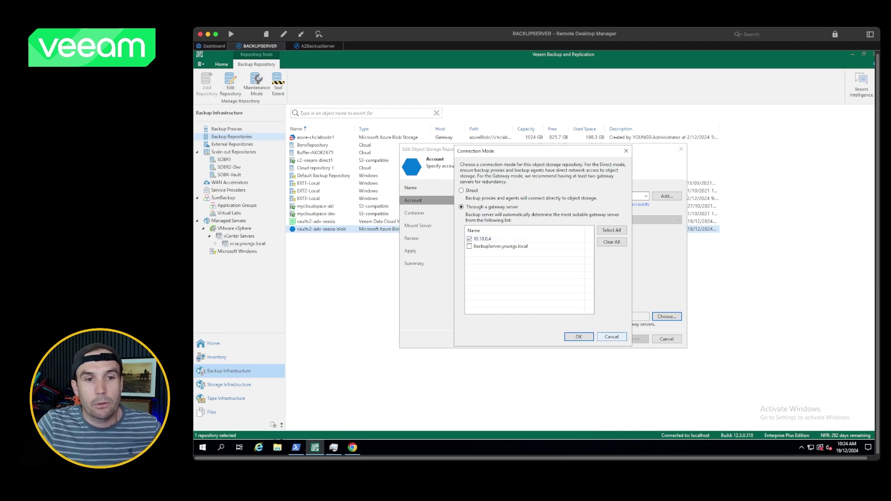
{"action": "left_click", "coordinate": [612, 337]}
{"action": "left_click", "coordinate": [667, 339]}
{"action": "left_click", "coordinate": [668, 339]}
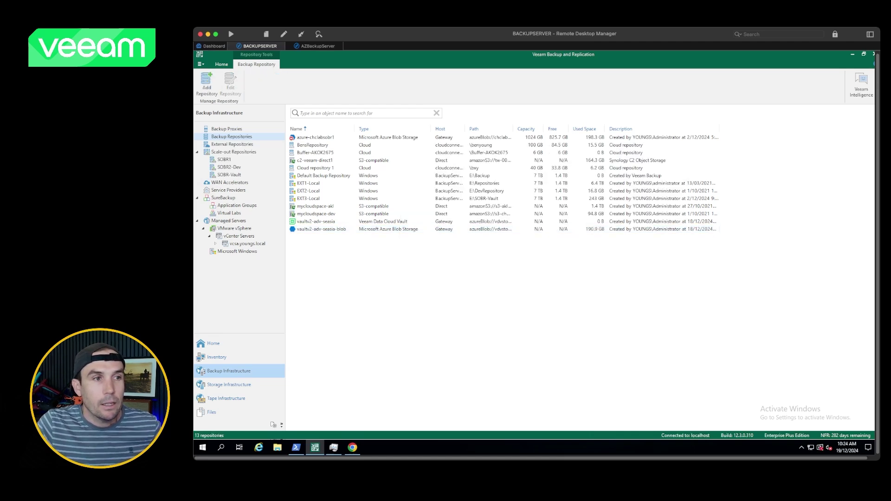
Step: Examine the extents of the SOBR-Vault scale-out repository and the evacuate backups option for azure-chclabsobr1
{"action": "left_click", "coordinate": [229, 175]}
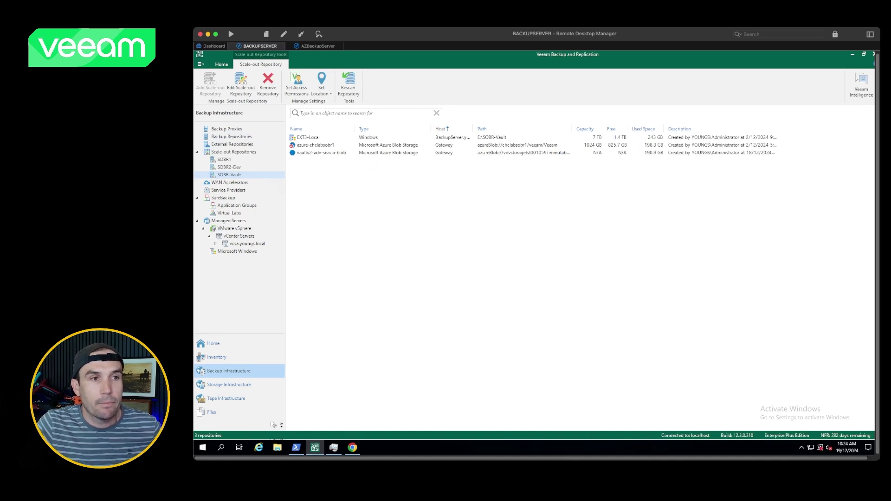
{"action": "left_click", "coordinate": [322, 153]}
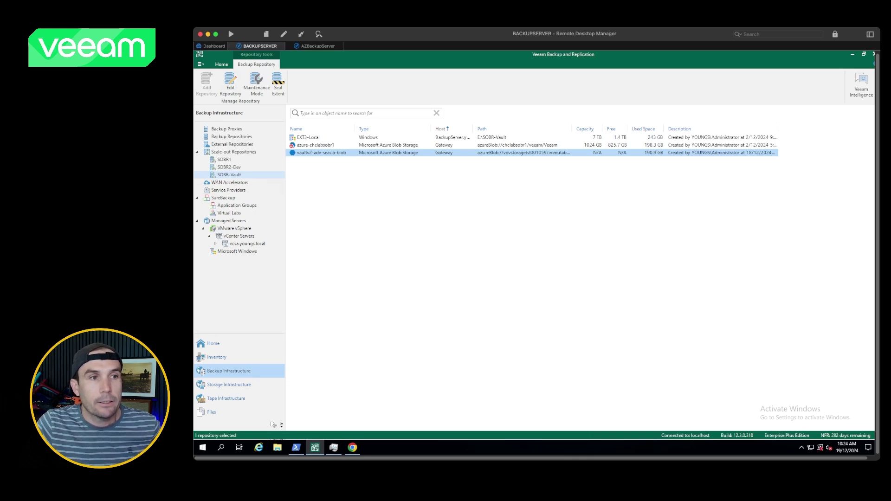
{"action": "right_click", "coordinate": [311, 146]}
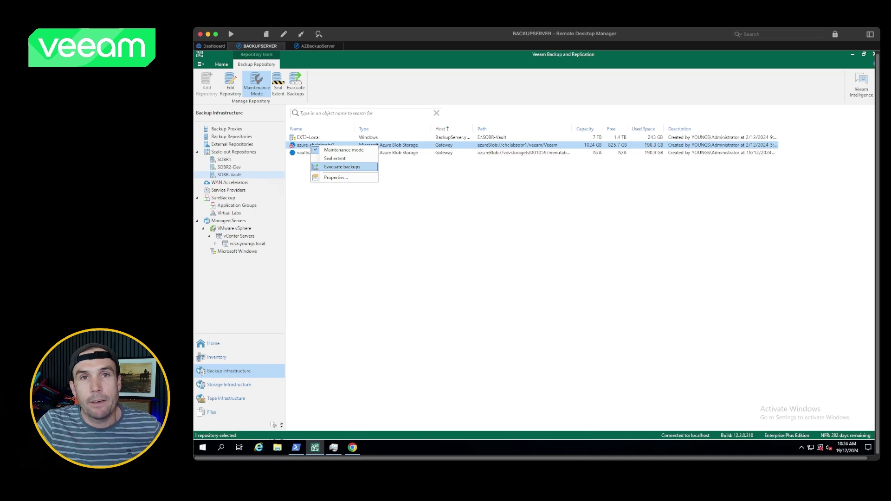
{"action": "left_click", "coordinate": [402, 214]}
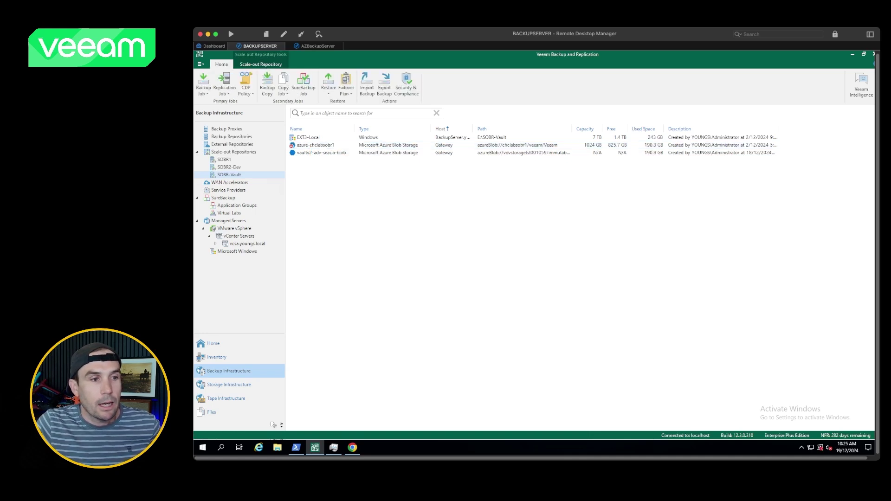
Step: Review the log of the Backups evacuation session from the last 24 hours, from start to end, and close it
{"action": "left_click", "coordinate": [213, 344]}
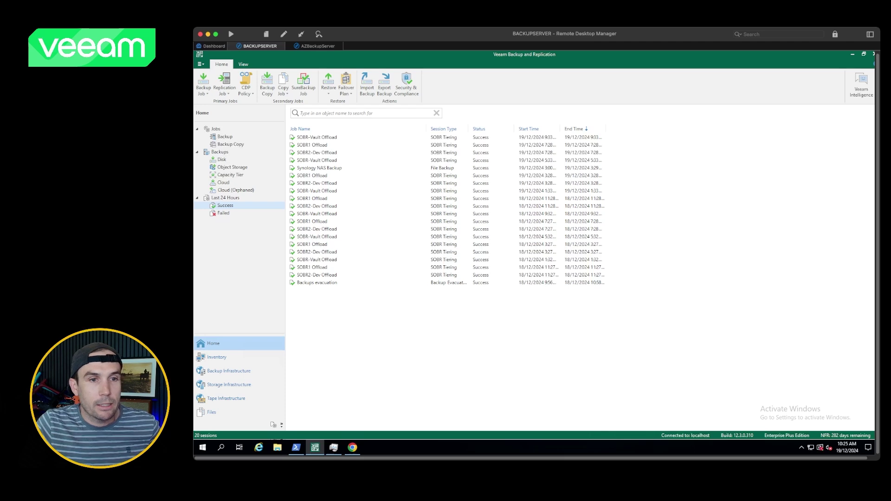
{"action": "double_click", "coordinate": [317, 283]}
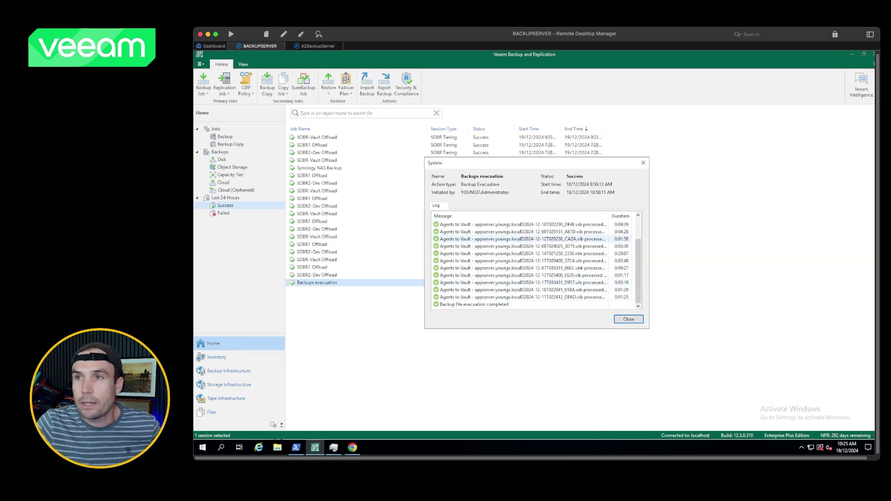
{"action": "left_click_drag", "start_coordinate": [548, 163], "coordinate": [536, 127]}
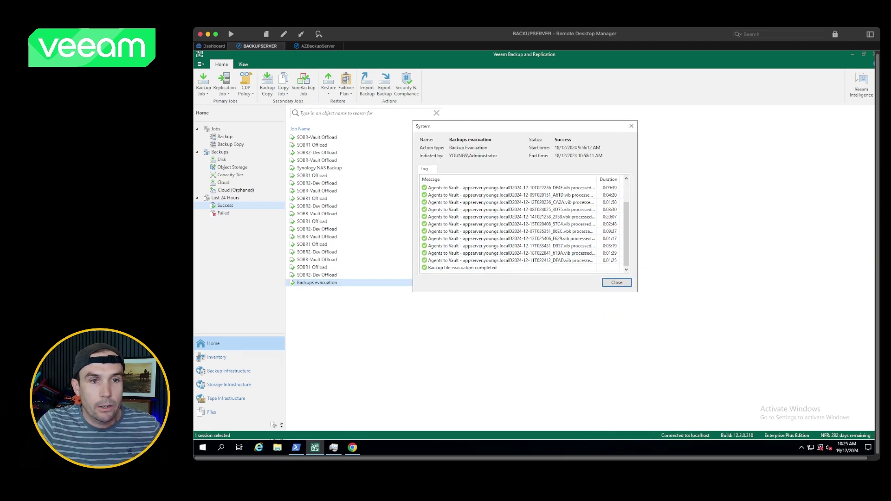
{"action": "scroll", "coordinate": [522, 225], "scroll_direction": "up", "scroll_amount": 2}
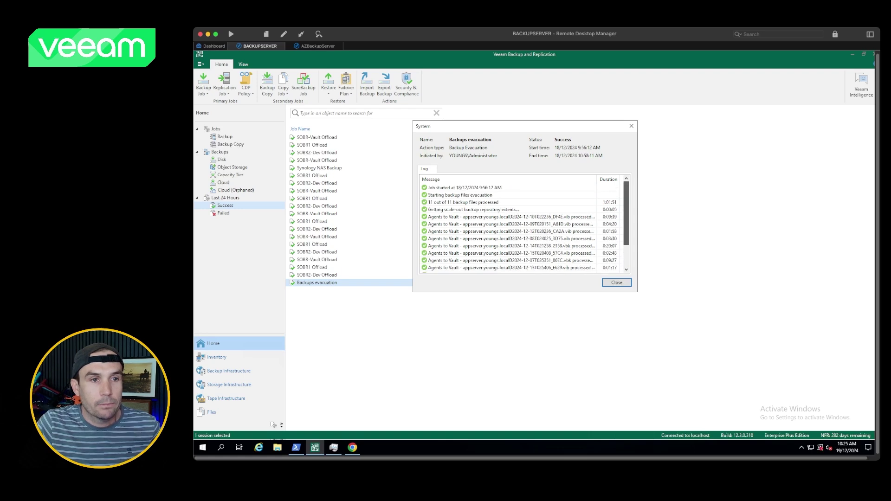
{"action": "scroll", "coordinate": [522, 225], "scroll_direction": "down", "scroll_amount": 2}
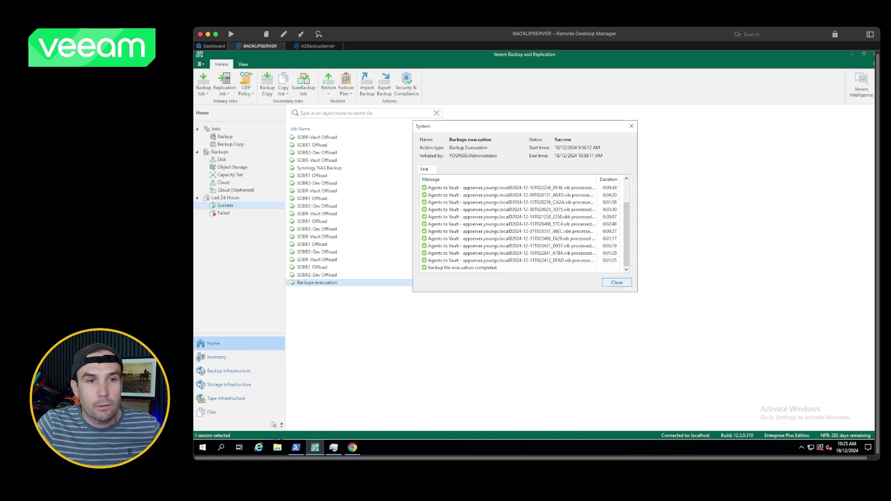
{"action": "left_click", "coordinate": [617, 283]}
{"action": "left_click", "coordinate": [619, 297]}
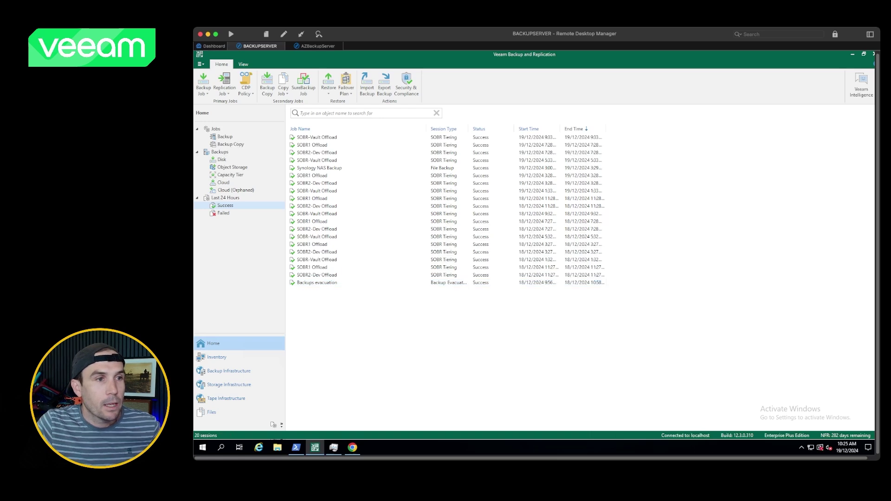
Step: Check which repository holds the appserver.youngs.local restore points of Agents to Vault among the capacity tier backups
{"action": "left_click", "coordinate": [230, 175]}
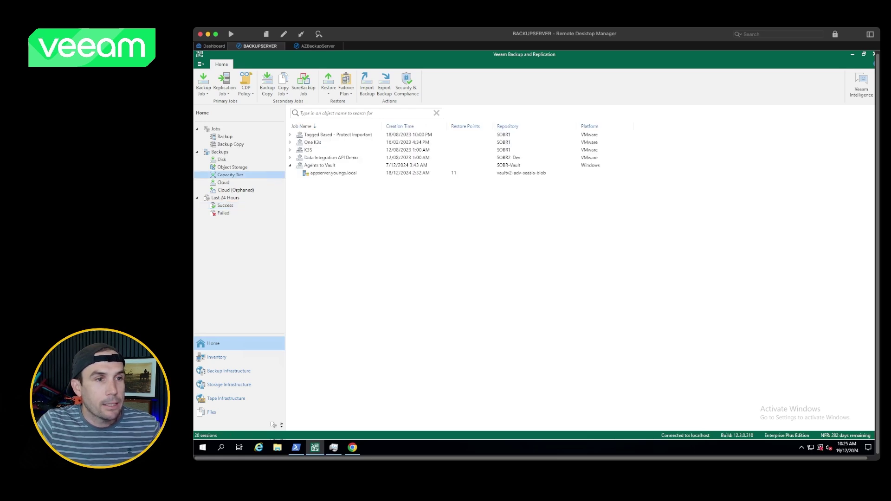
{"action": "left_click", "coordinate": [320, 165]}
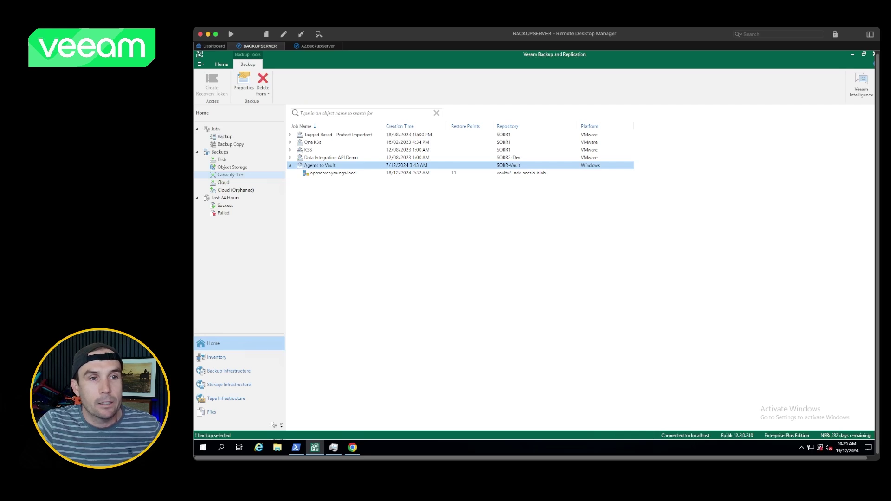
{"action": "left_click", "coordinate": [334, 173]}
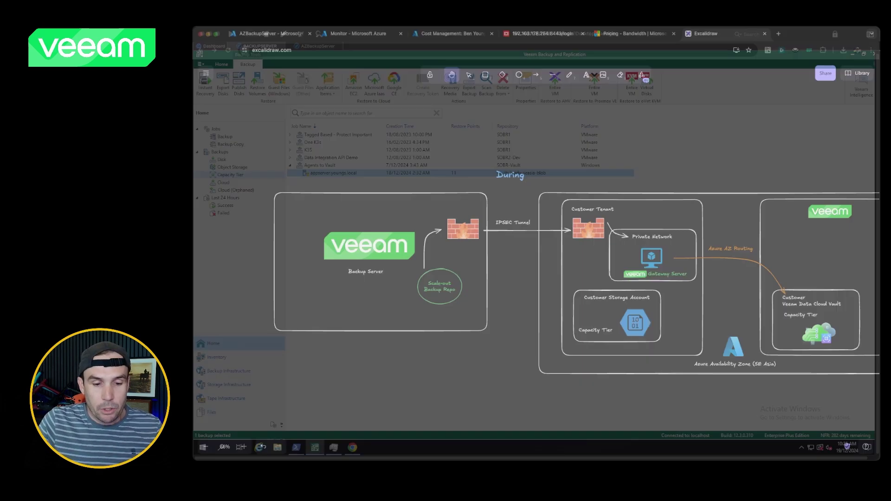
Step: Return to the Excalidraw drawing in the browser and show the "After" architecture diagram
{"action": "scroll", "coordinate": [577, 246], "scroll_direction": "down", "scroll_amount": 2}
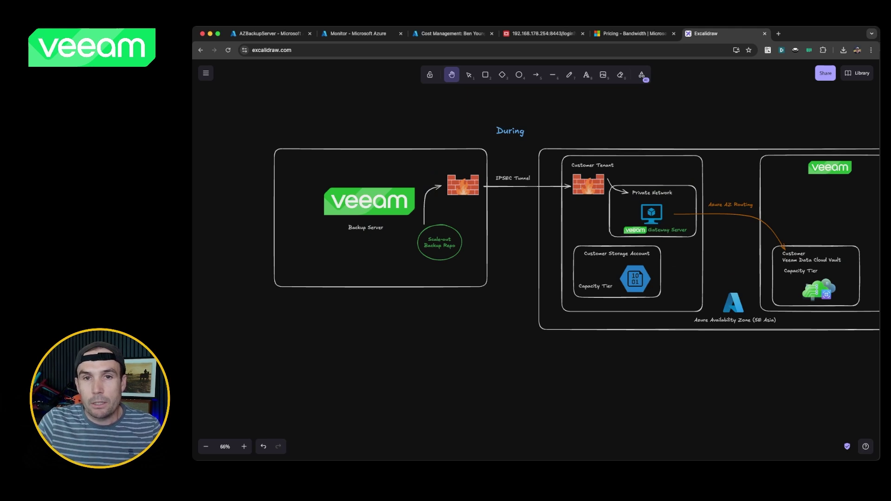
{"action": "scroll", "coordinate": [536, 255], "scroll_direction": "down", "scroll_amount": 10}
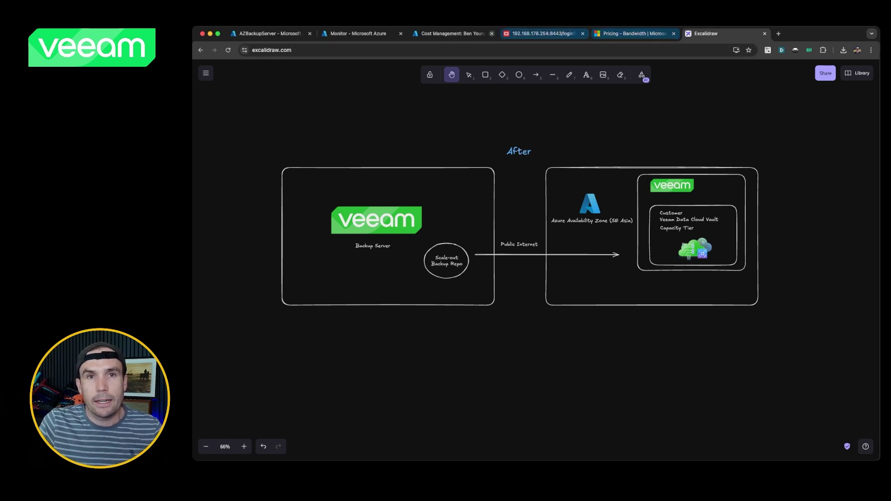
Step: Compare the AzureSouthEast IPsec tunnel traffic in FortiGate with the bytes sent and received by AZBackupServer in Azure Monitor
{"action": "left_click", "coordinate": [541, 34]}
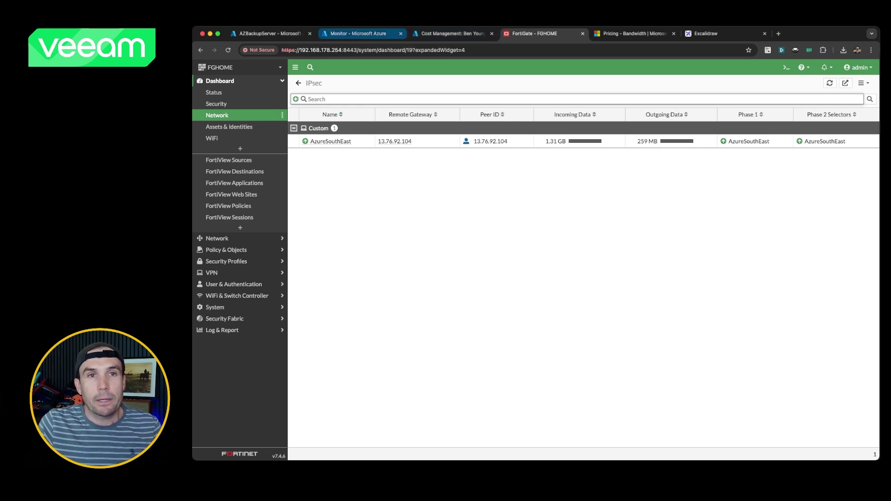
{"action": "left_click", "coordinate": [355, 33]}
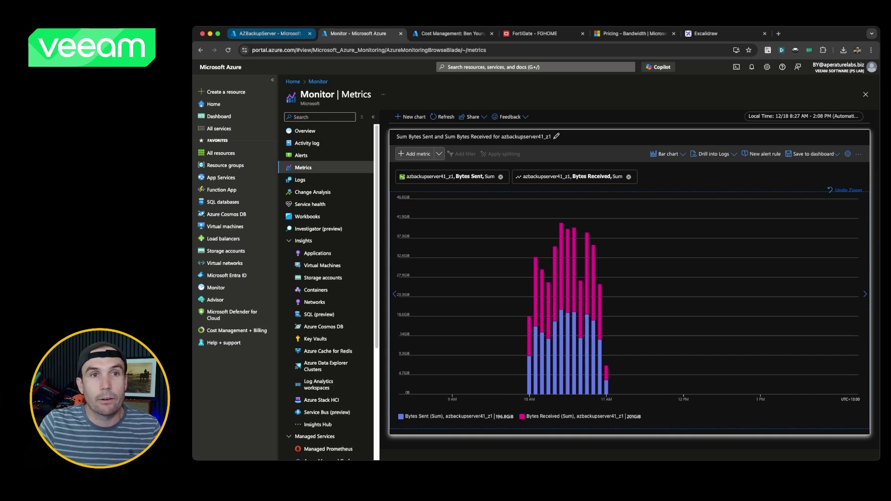
{"action": "left_click", "coordinate": [270, 33]}
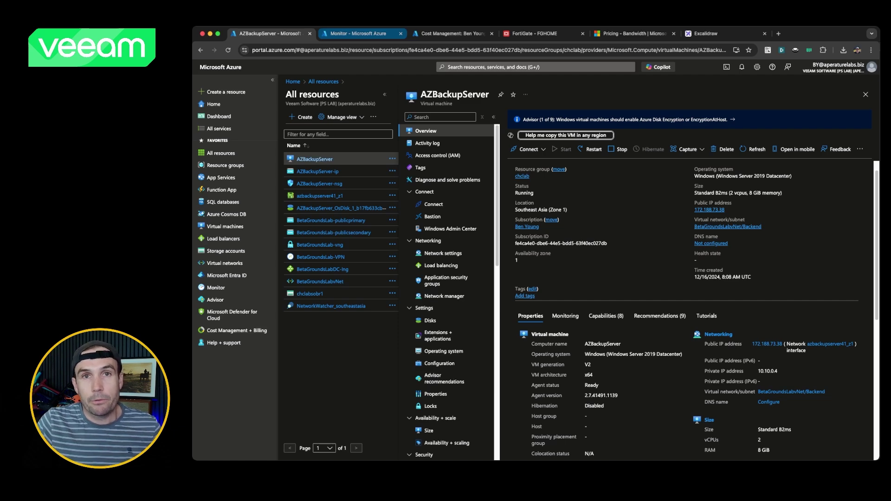
{"action": "left_click", "coordinate": [358, 34]}
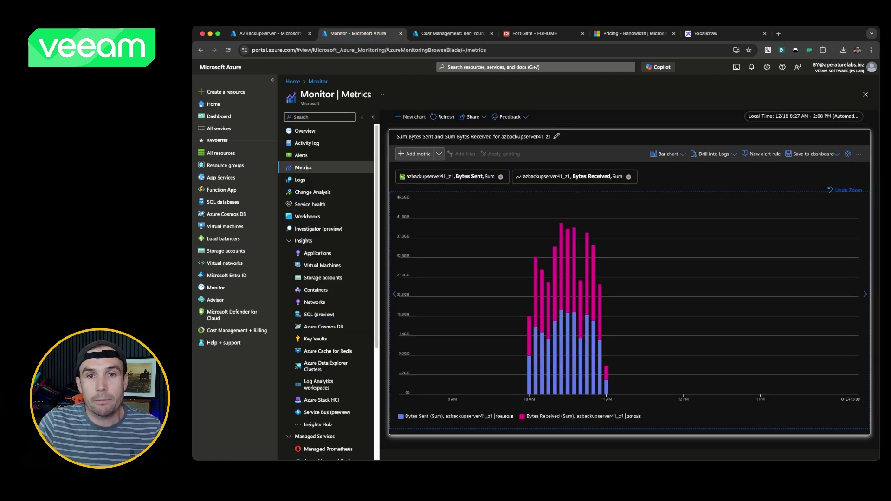
Step: Examine the Dec 17 costs for virtual machines, storage and VPN gateway in the Azure cost analysis
{"action": "left_click", "coordinate": [453, 33]}
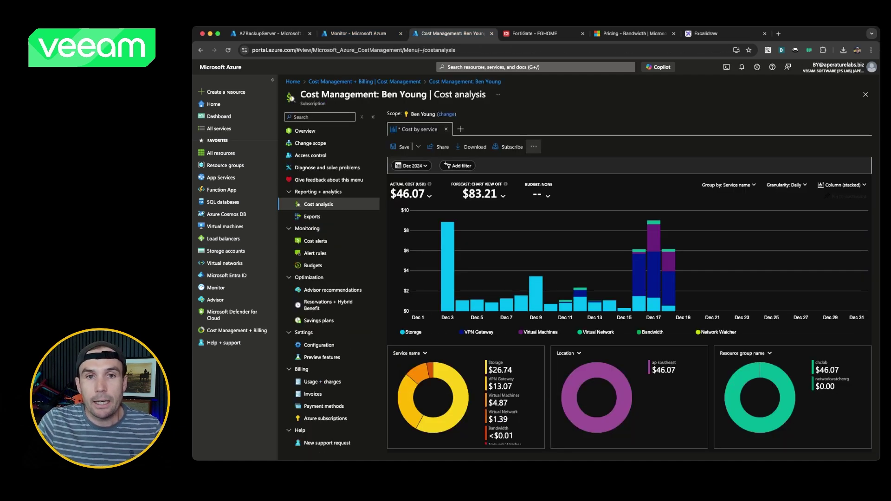
{"action": "mouse_move", "coordinate": [655, 237]}
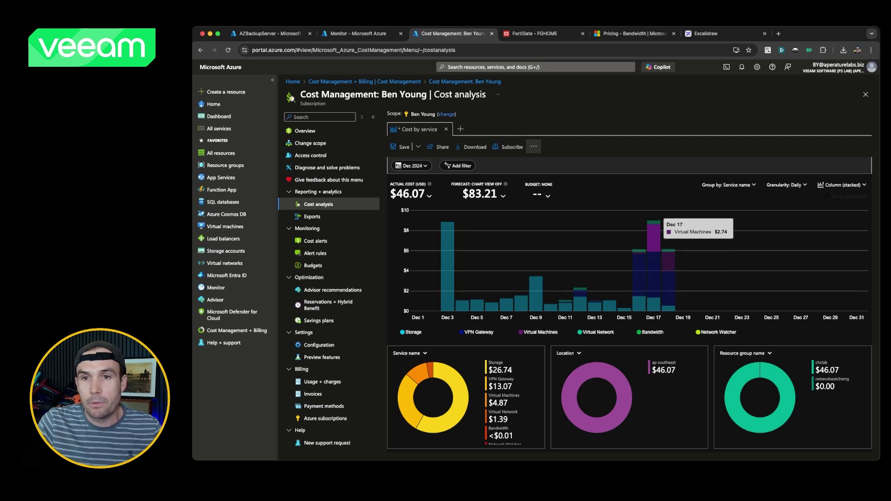
{"action": "mouse_move", "coordinate": [654, 304]}
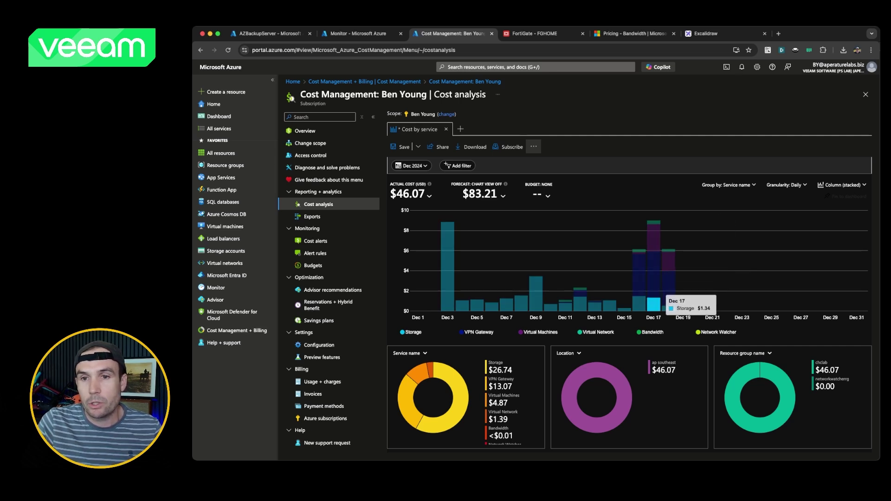
{"action": "mouse_move", "coordinate": [653, 285]}
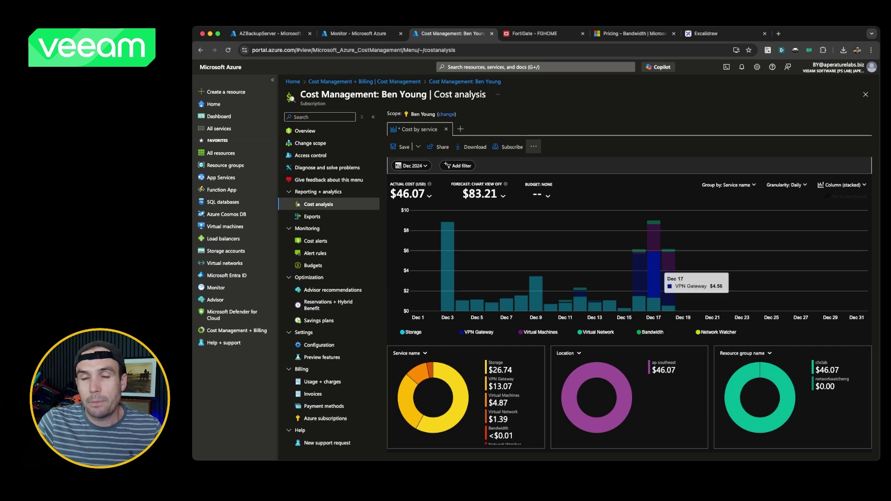